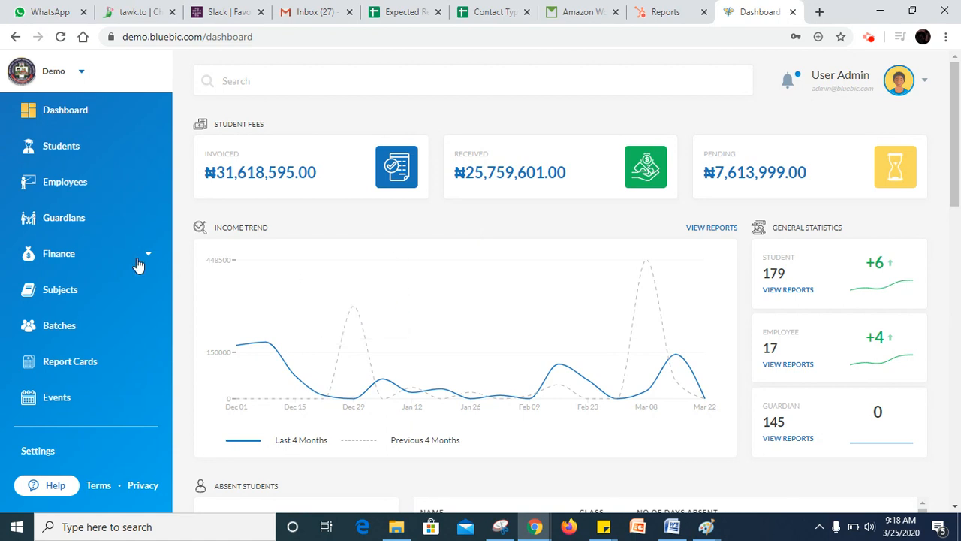
- Open the Income/Expense list under Finance and start a new expense transaction
click(118, 260)
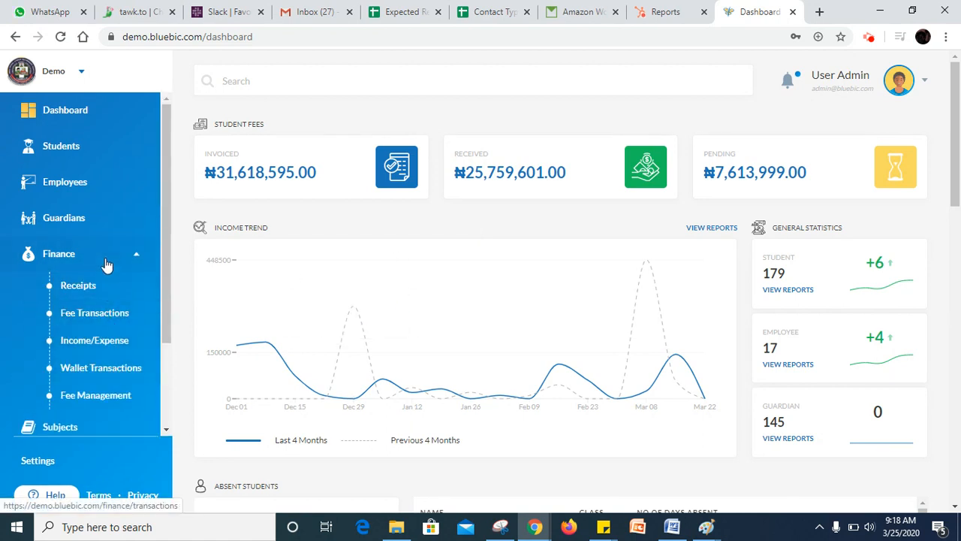
click(107, 342)
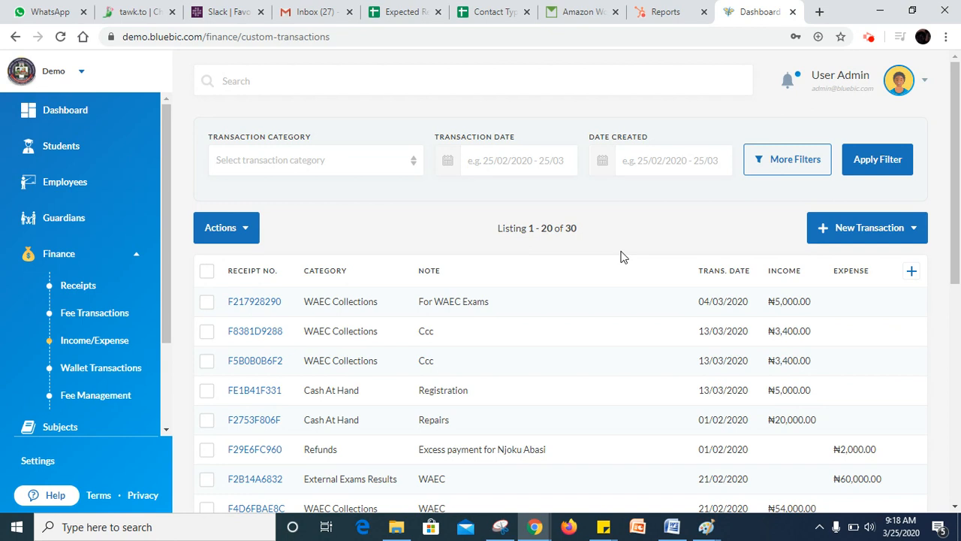
click(888, 235)
click(885, 261)
click(895, 227)
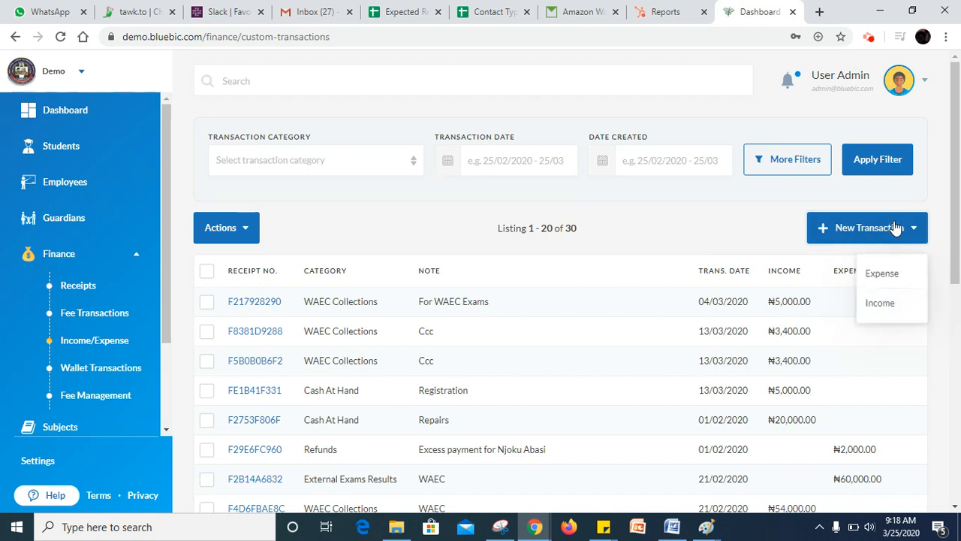
click(884, 274)
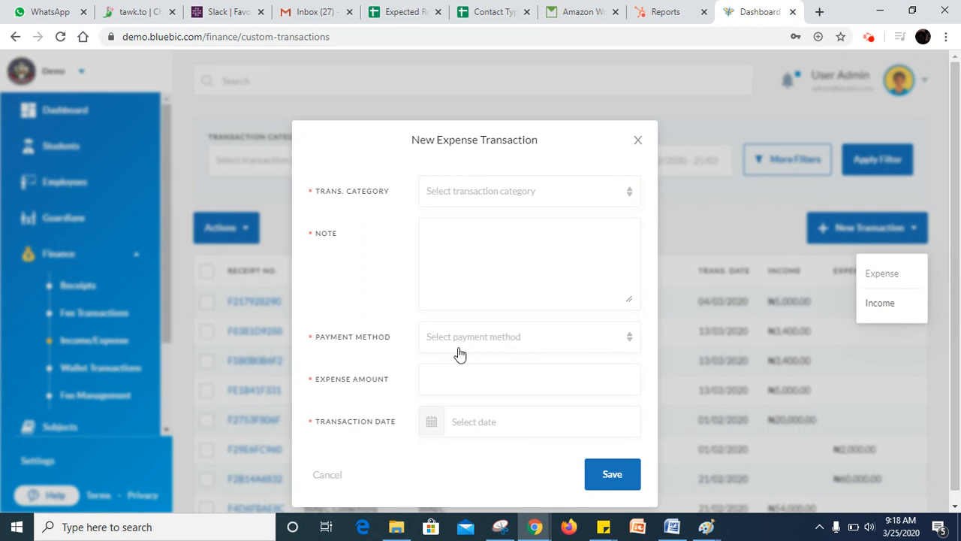
- Set the expense's transaction category to Electrical Repairs and enter the note "Paid for Meter"
click(481, 195)
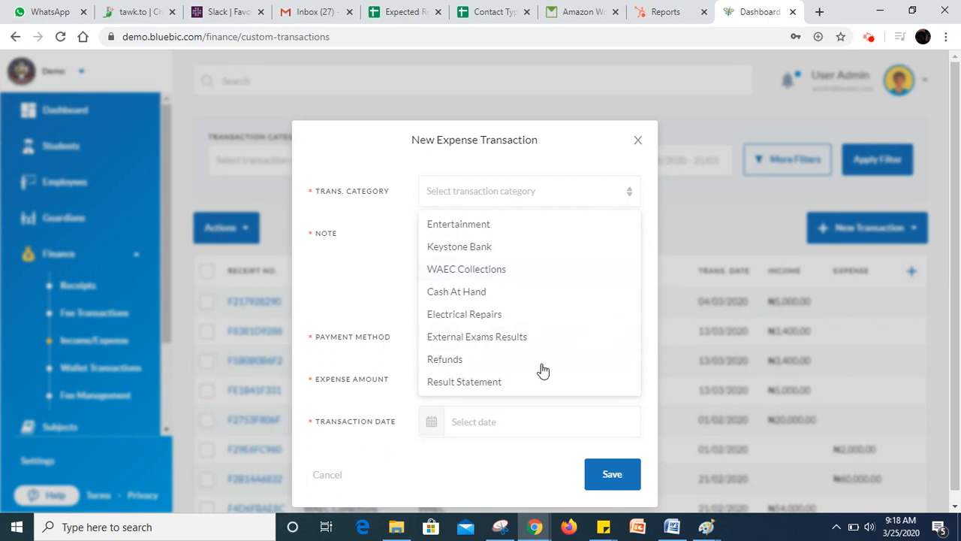
click(482, 314)
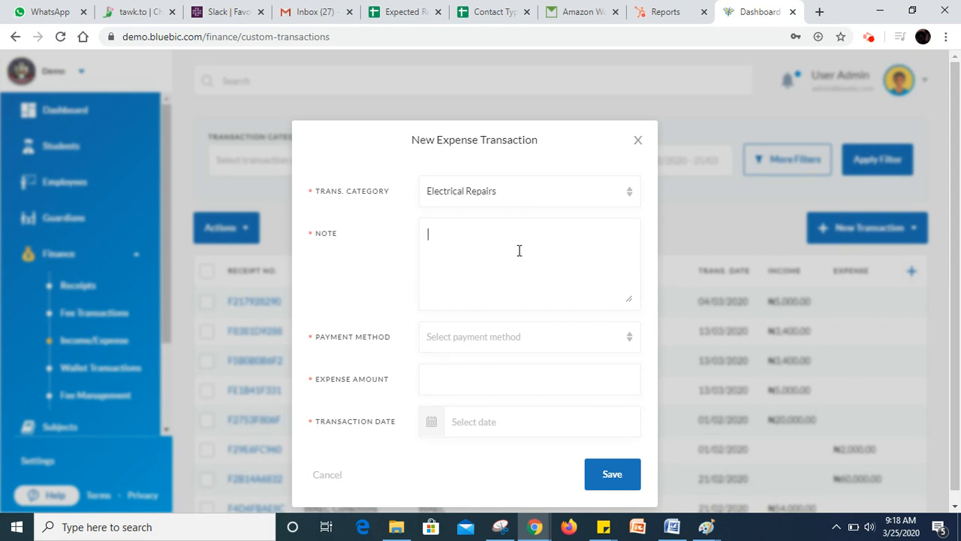
text(paid fo)
key(ctrl+a)
text(Paid for Meter)
- Set the expense's payment method to Cash and its amount to 20000
click(491, 346)
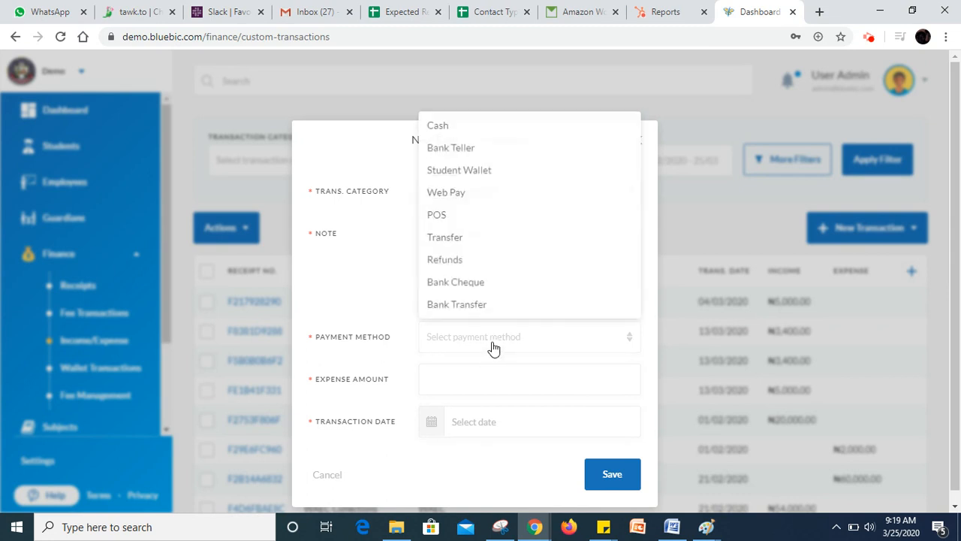
click(476, 125)
click(464, 380)
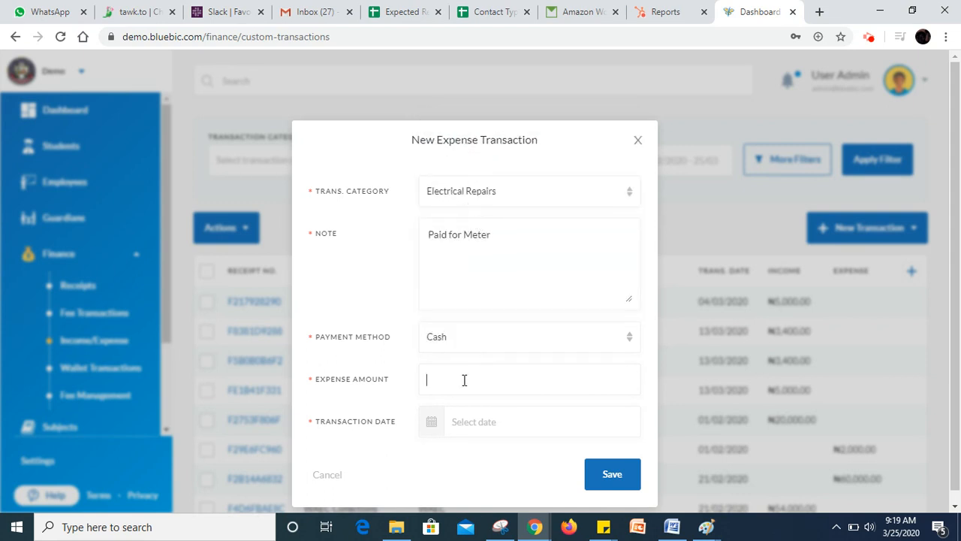
text(20000)
- Save the expense with transaction date 04/03/2020 and refresh the transaction list
click(477, 424)
drag(955, 306, 956, 469)
click(500, 412)
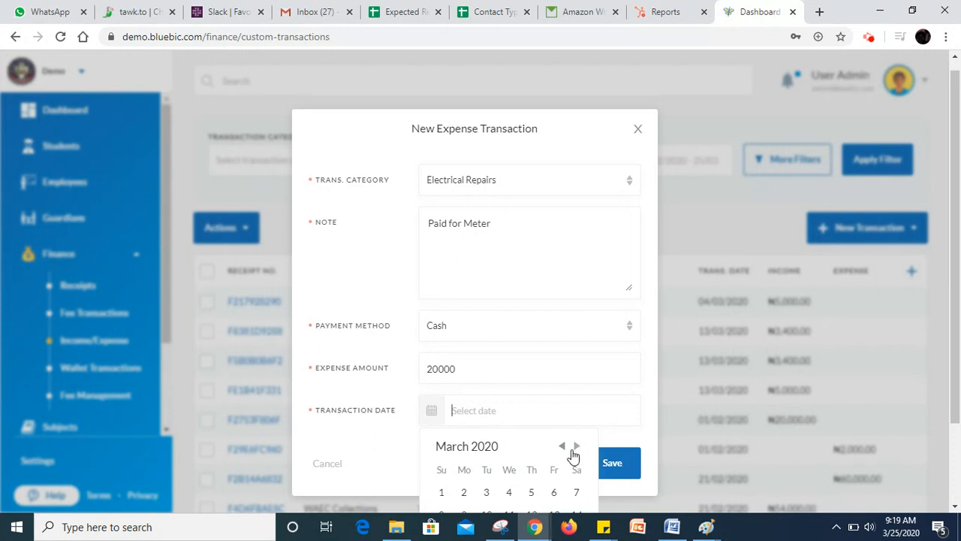
click(509, 493)
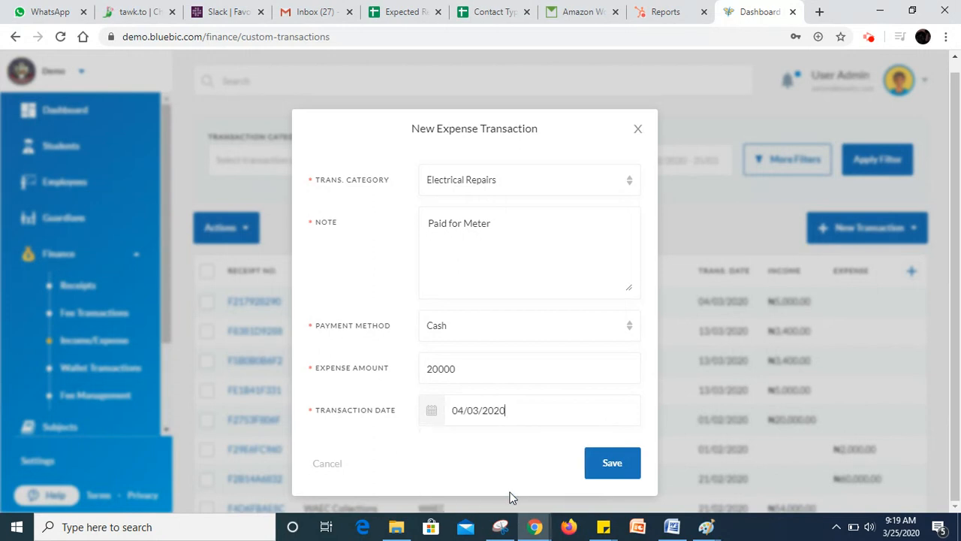
click(622, 461)
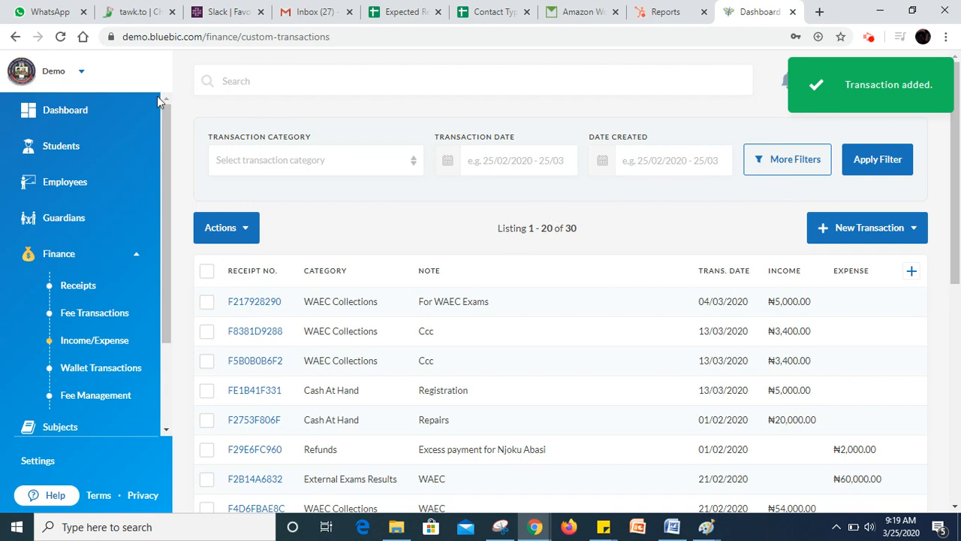
click(62, 38)
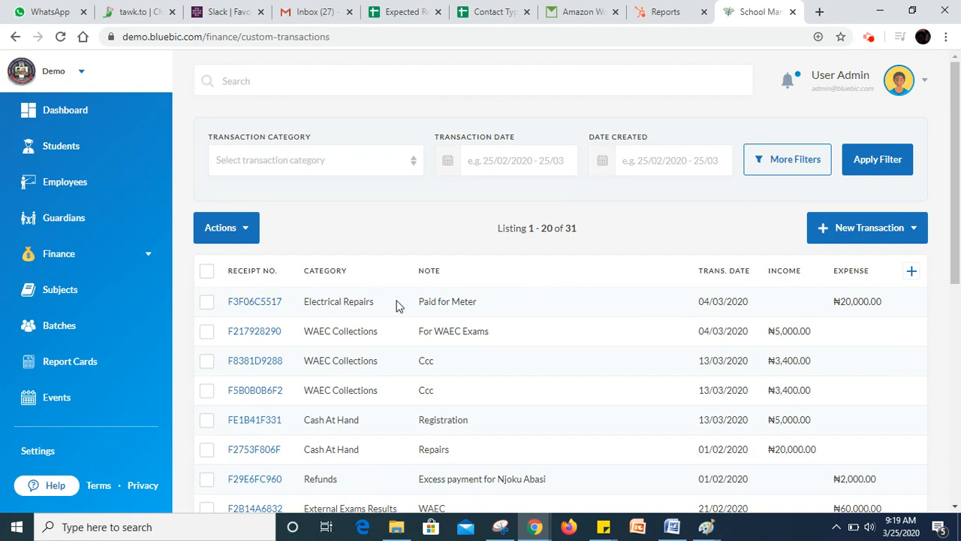
- Open the receipt of the "Paid for Meter" transaction and view its POS and PDF print versions
click(259, 302)
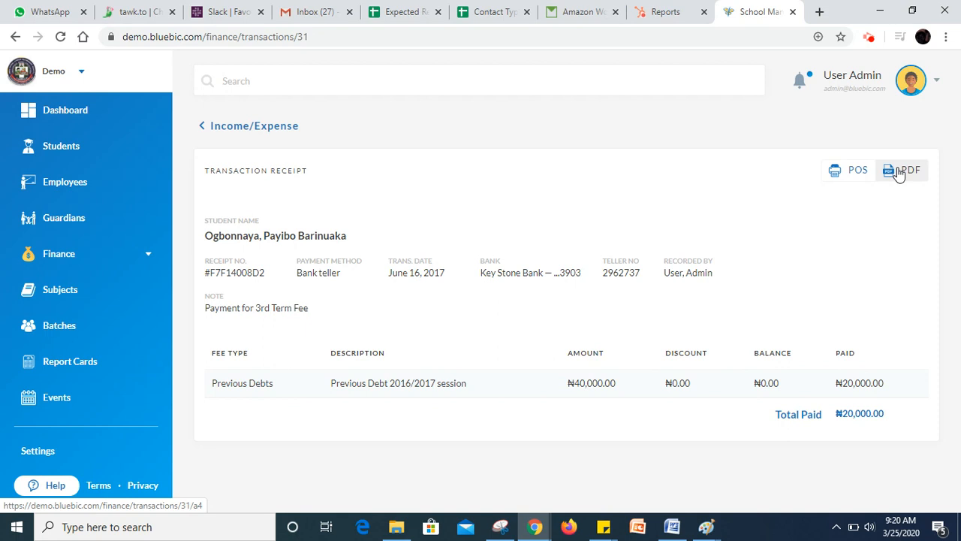
click(848, 178)
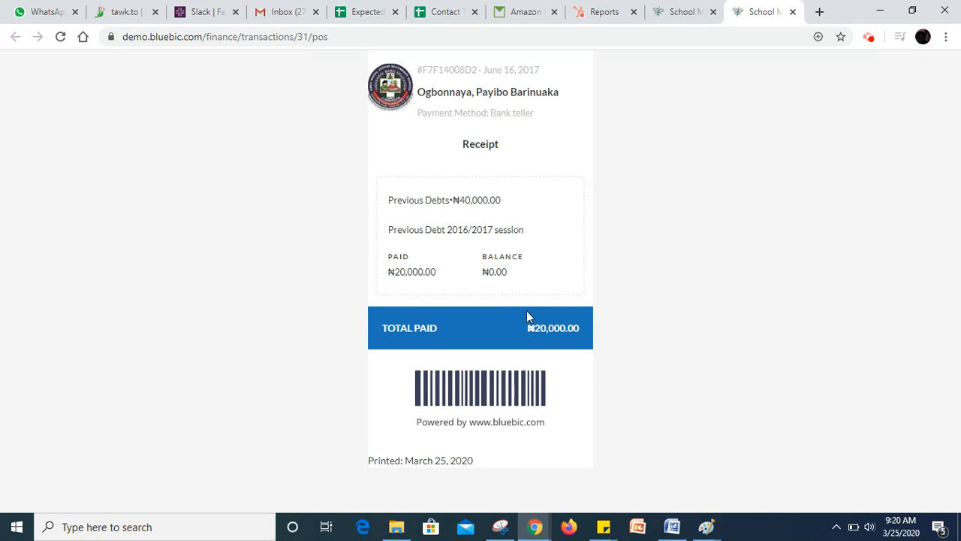
click(792, 12)
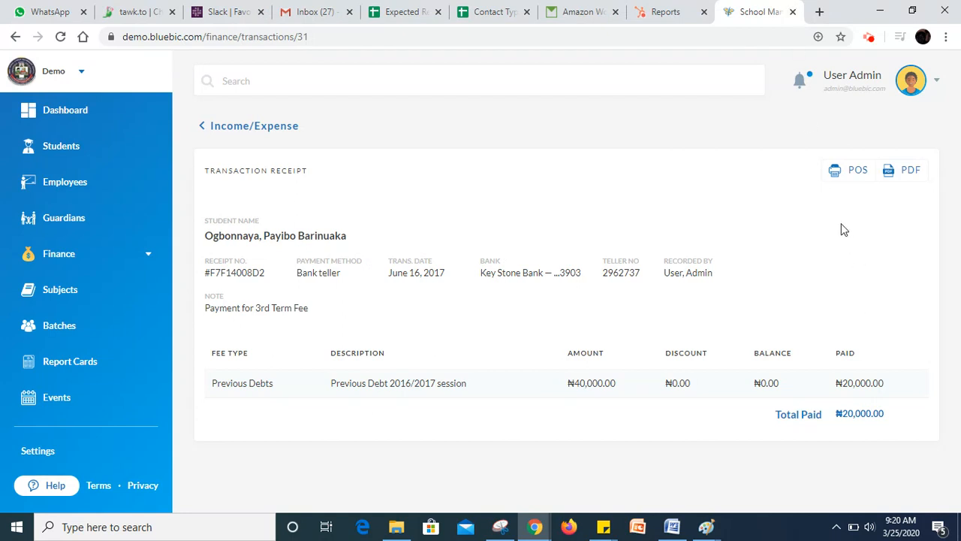
click(901, 177)
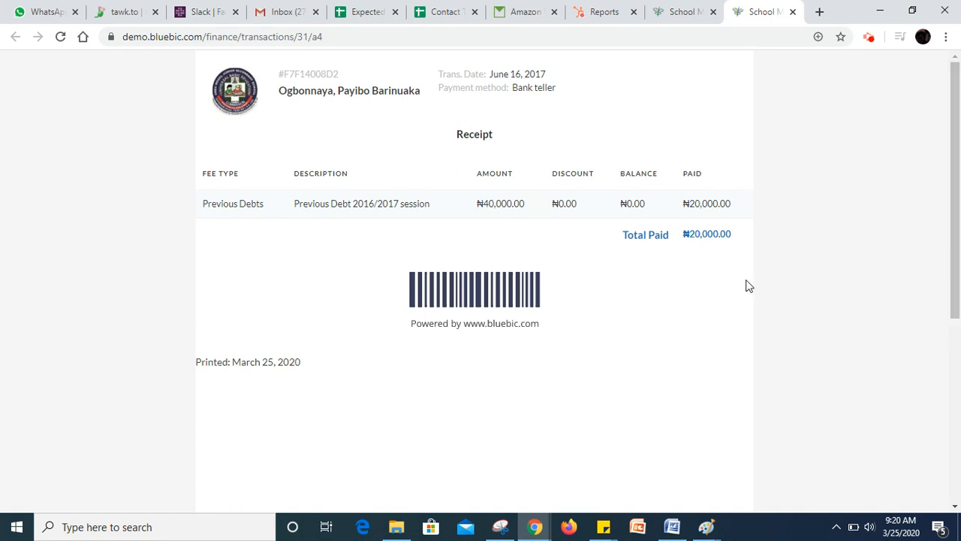
click(794, 12)
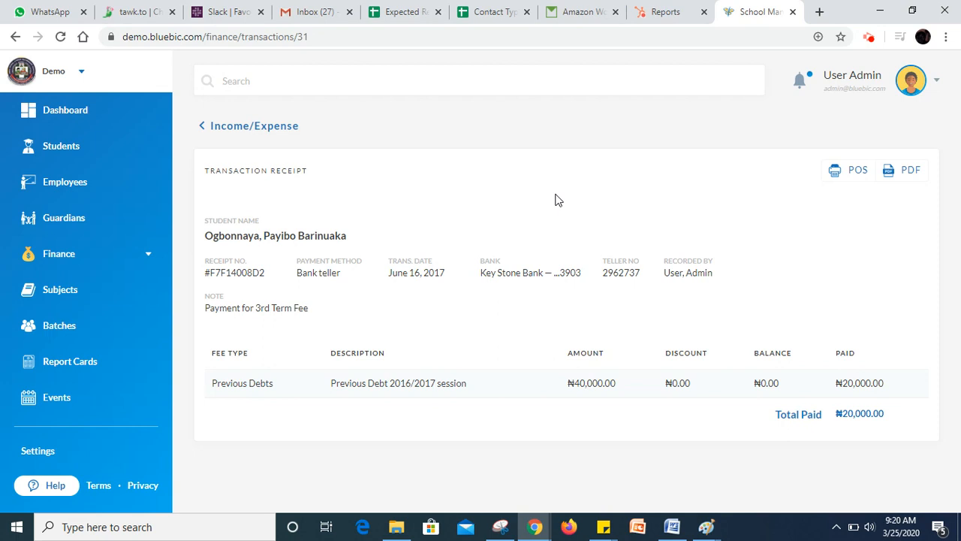
- Return to the Income/Expense list and start a new income transaction
click(123, 256)
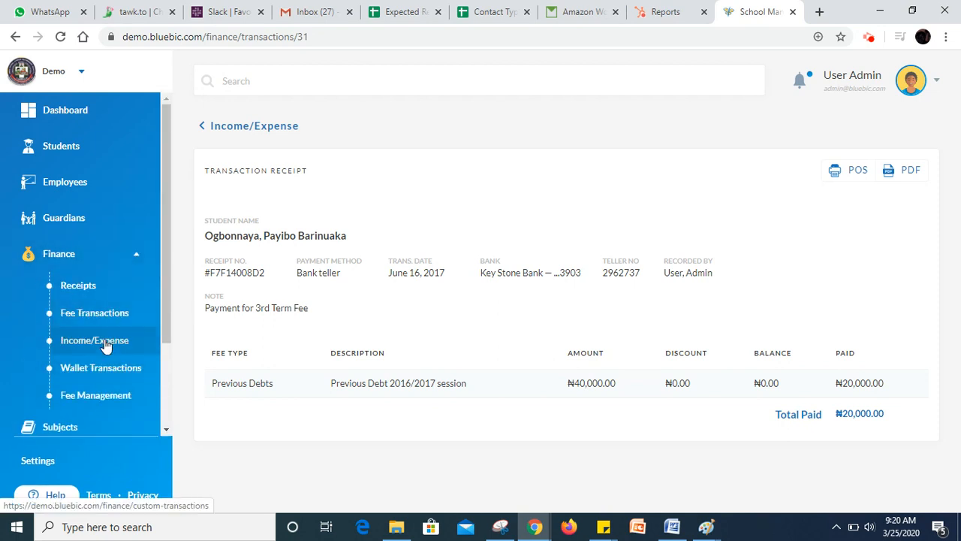
click(105, 344)
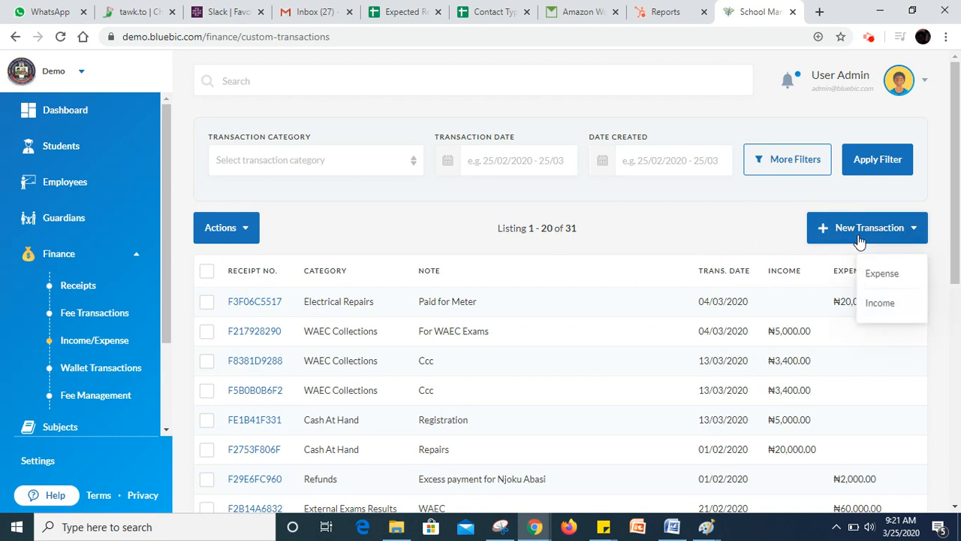
click(890, 308)
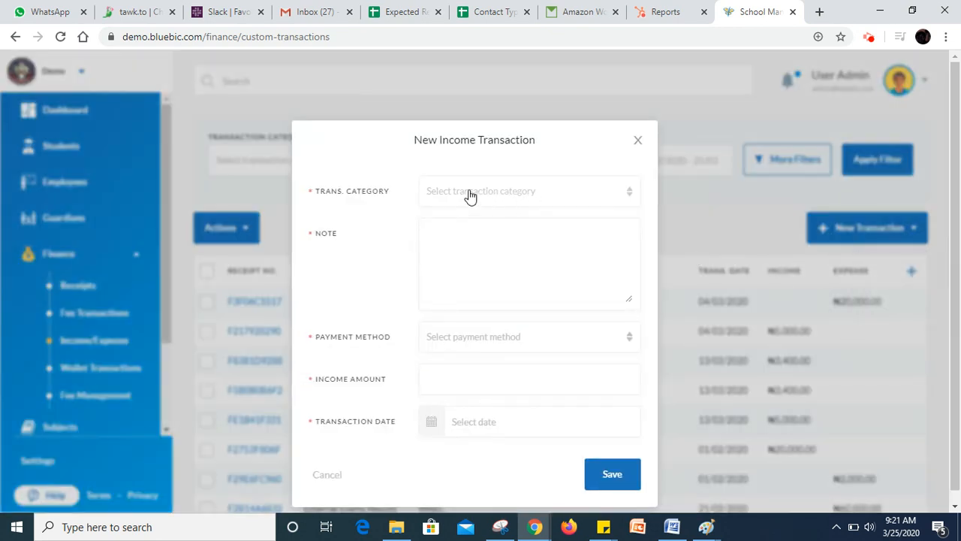
- Set the income's transaction category to Refunds and enter the note "Refund from Bus Company"
click(469, 194)
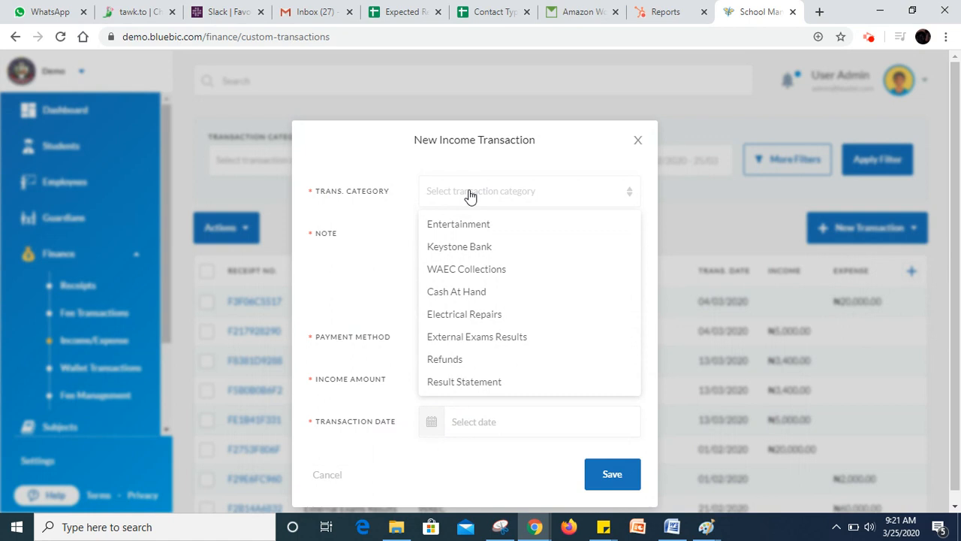
click(453, 364)
click(452, 266)
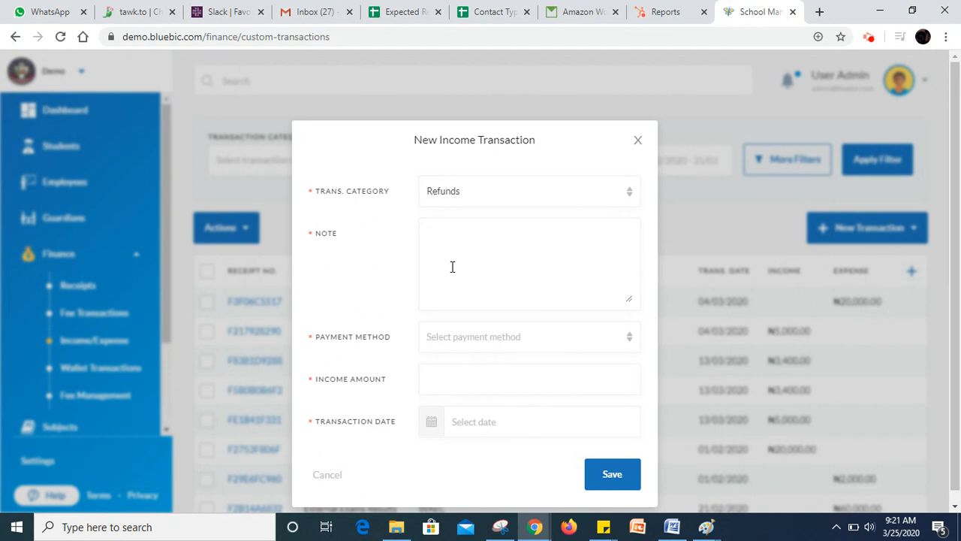
text(Refund from Bus Company)
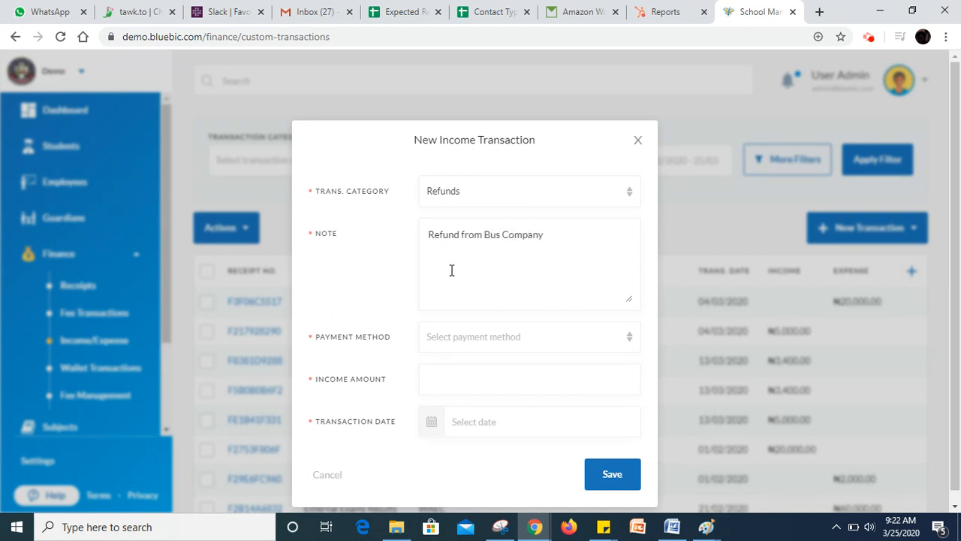
- Set the income's payment method to Bank Transfer and its amount to 30000
click(455, 341)
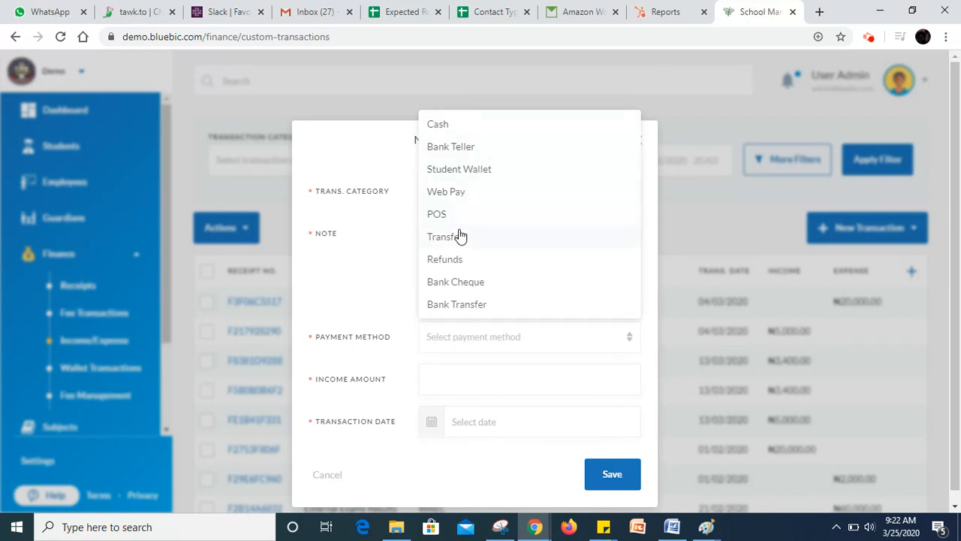
click(467, 308)
click(475, 383)
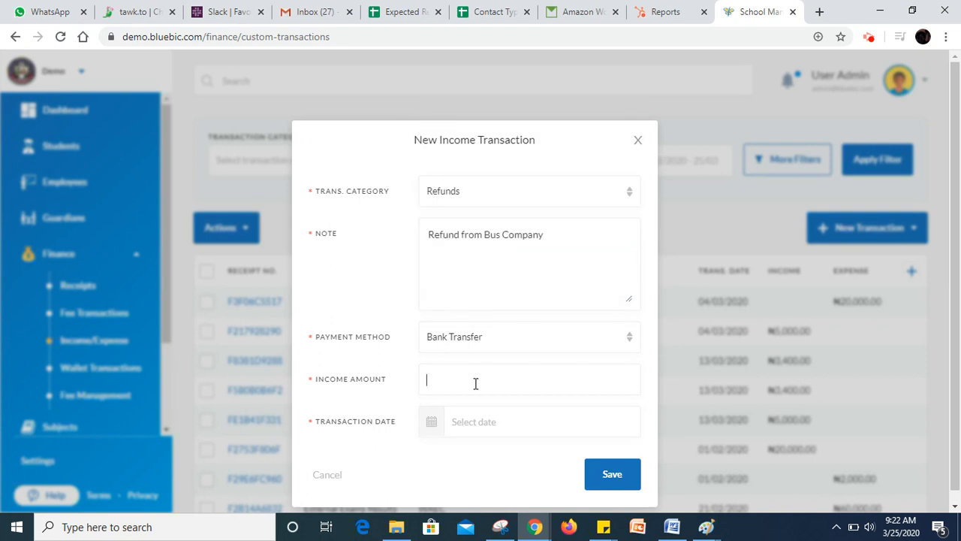
text(30000)
- Save the income with transaction date 07/03/2020 and refresh the transaction list
click(483, 420)
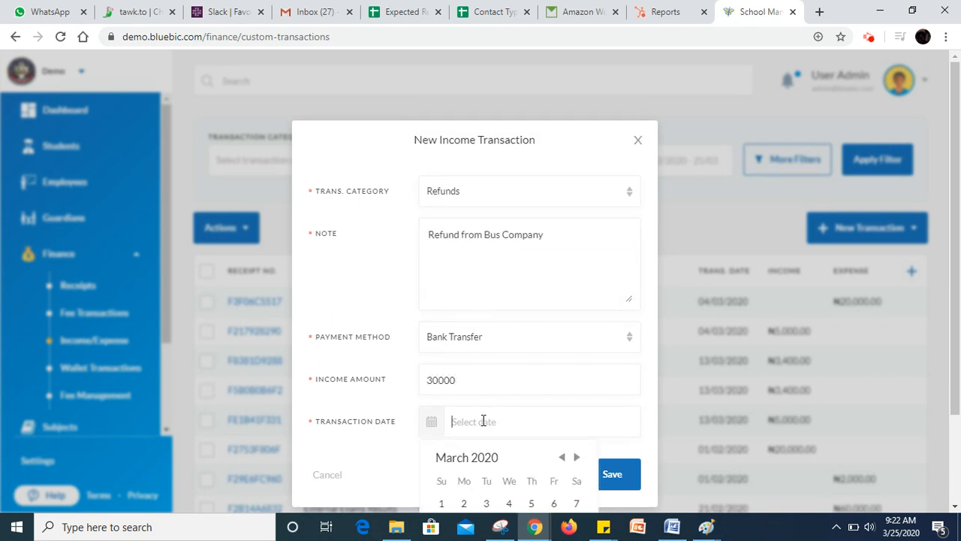
scroll(927, 311, down, 1)
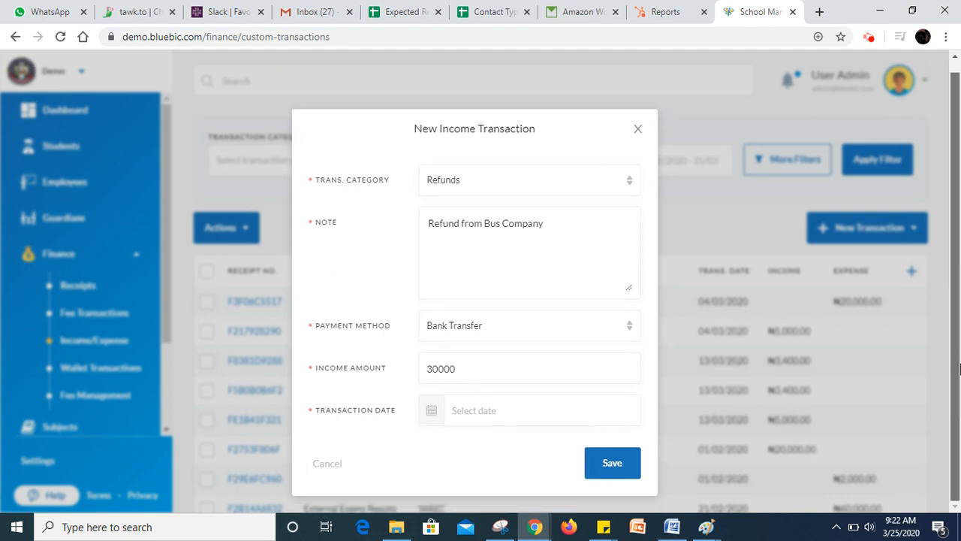
click(625, 414)
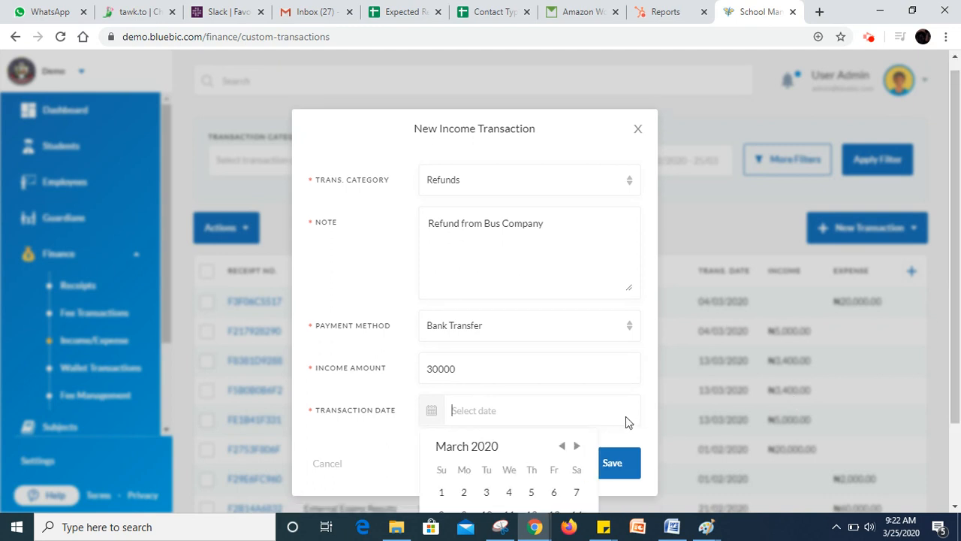
click(575, 495)
click(589, 463)
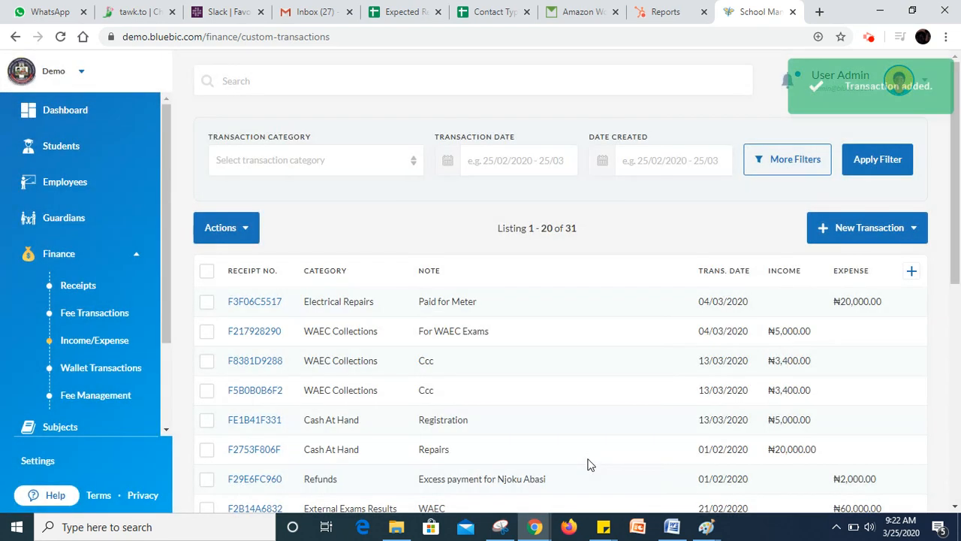
click(61, 37)
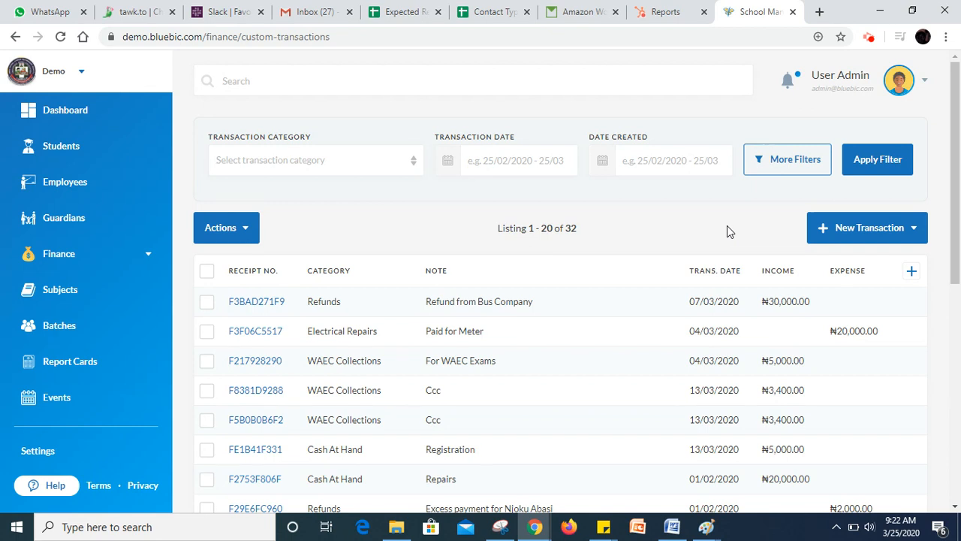
click(871, 41)
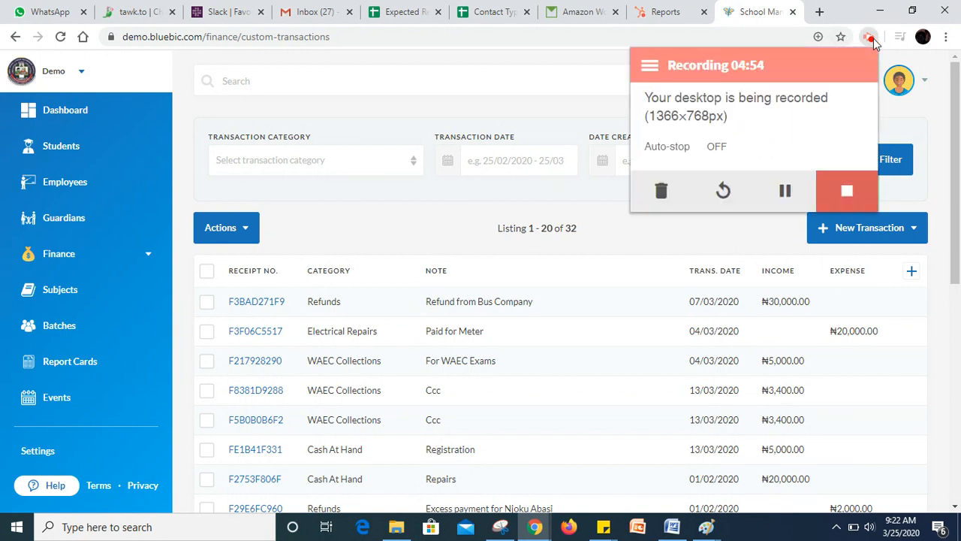